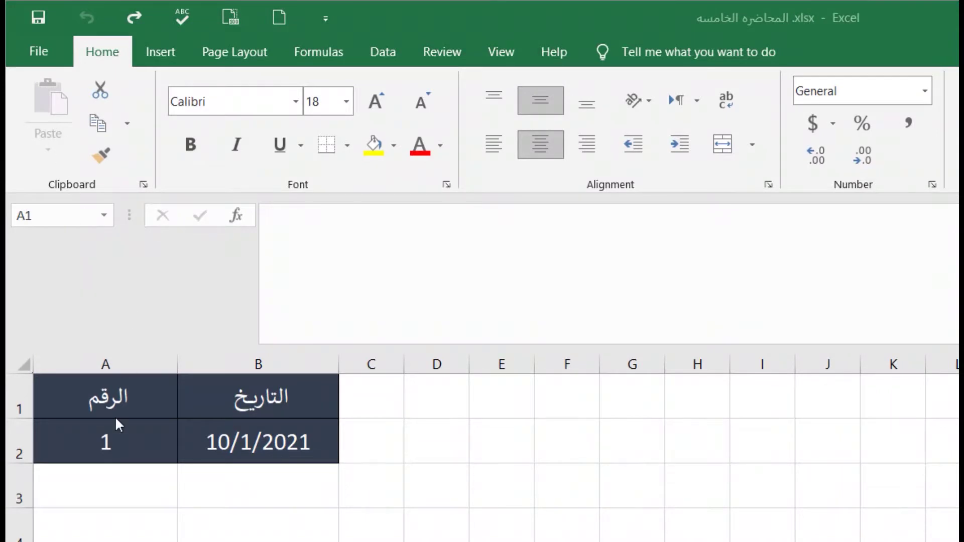
Step: Copy the header cell A1 to E3 and set the pasted result to values only
{"action": "left_click", "coordinate": [241, 405]}
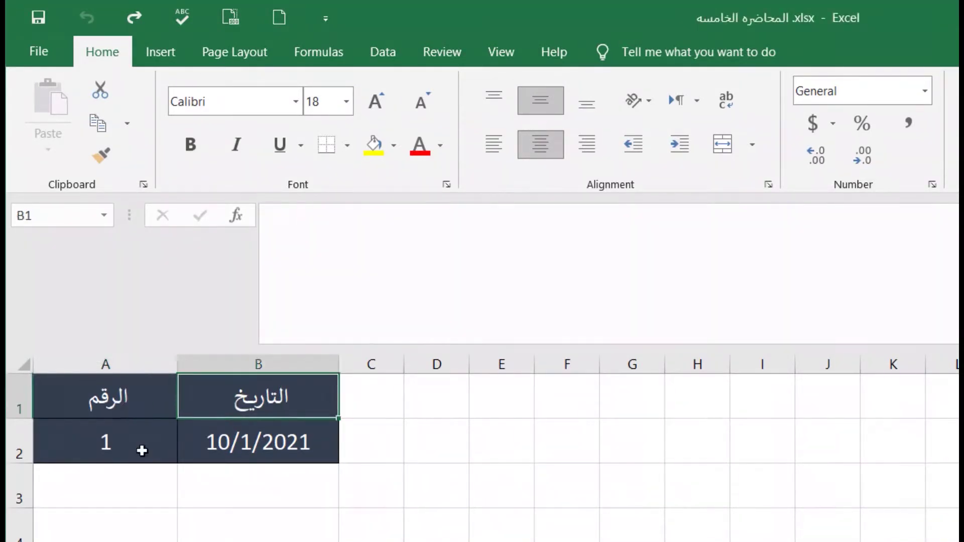
{"action": "left_click", "coordinate": [143, 451]}
{"action": "left_click", "coordinate": [122, 398]}
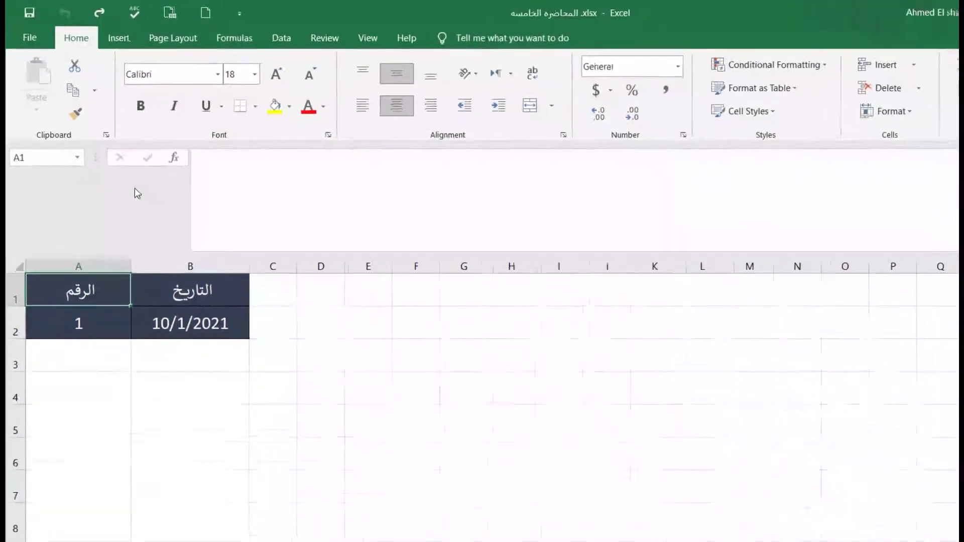
{"action": "left_click", "coordinate": [74, 90]}
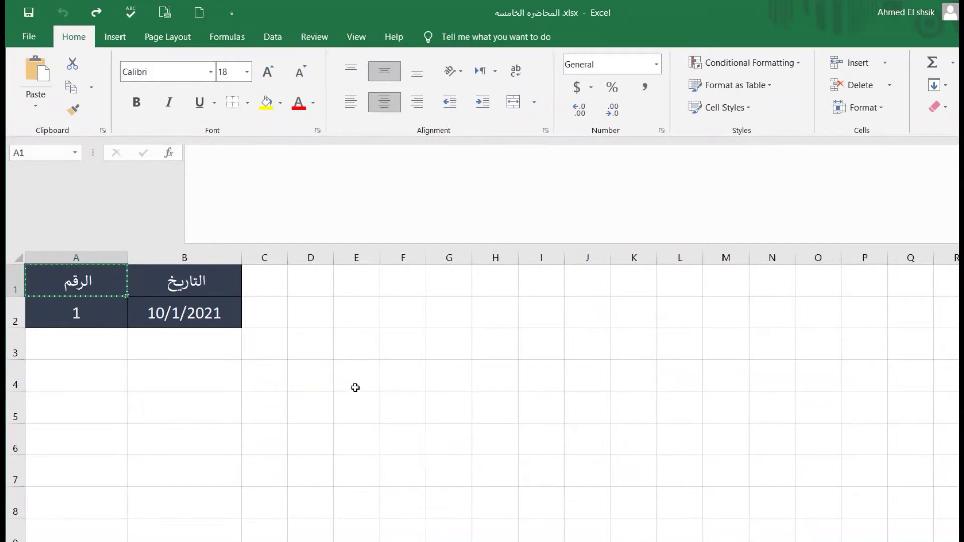
{"action": "left_click", "coordinate": [363, 351]}
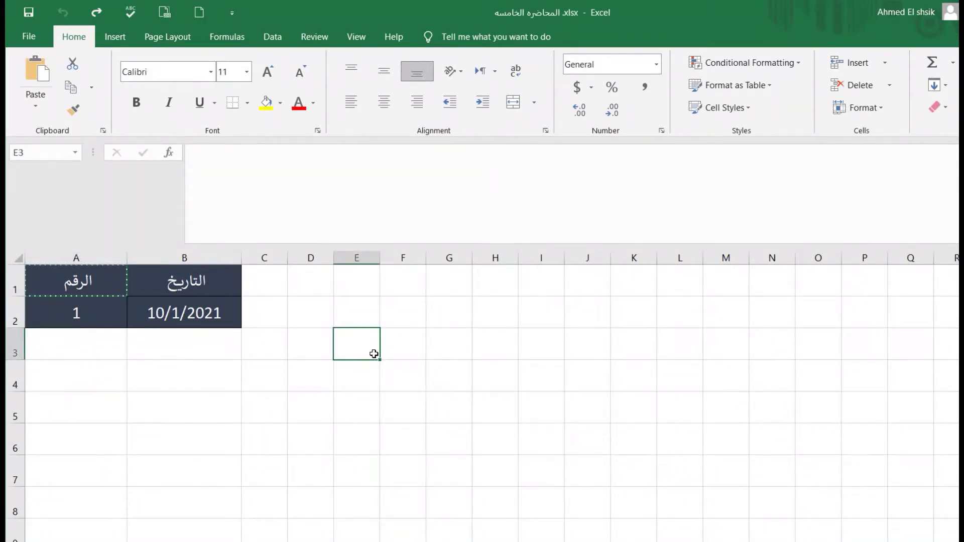
{"action": "left_click", "coordinate": [39, 83]}
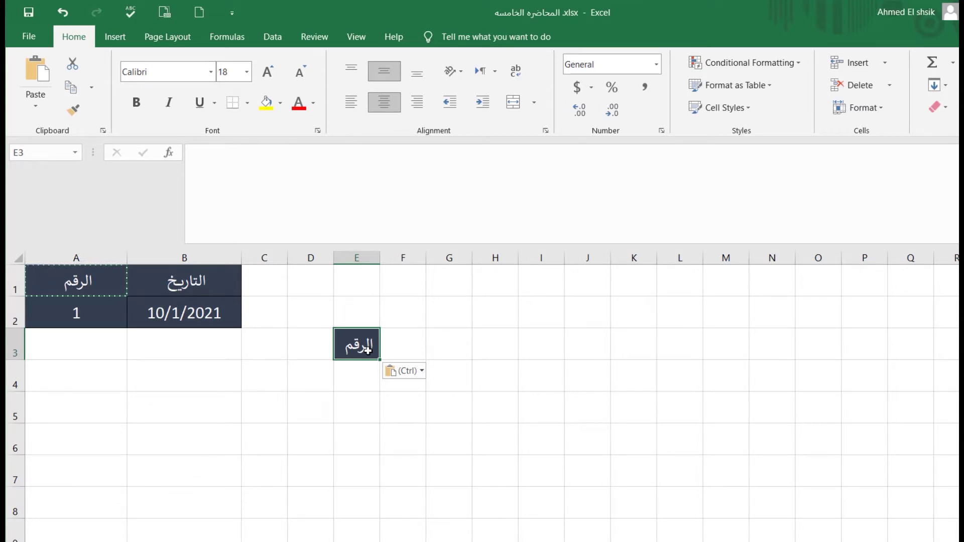
{"action": "left_click", "coordinate": [406, 373]}
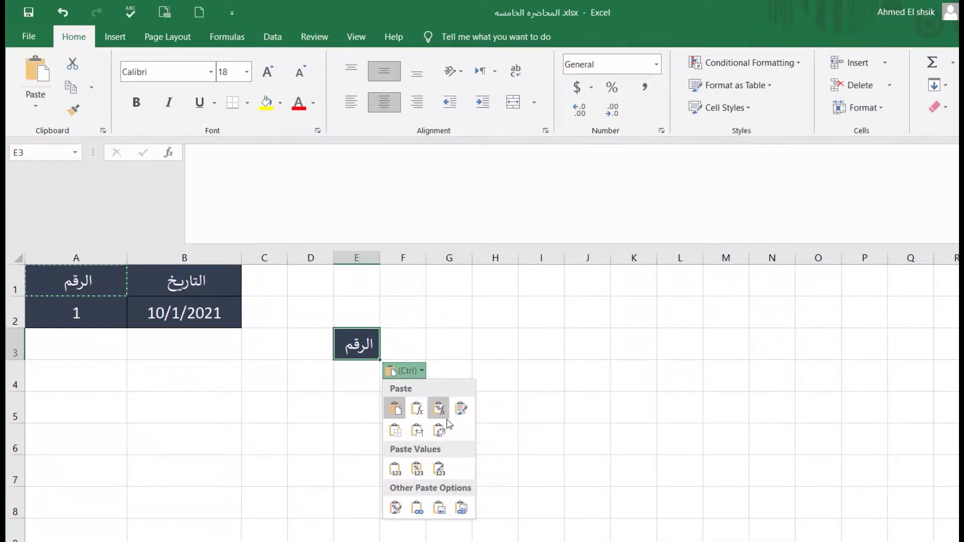
{"action": "left_click", "coordinate": [394, 469]}
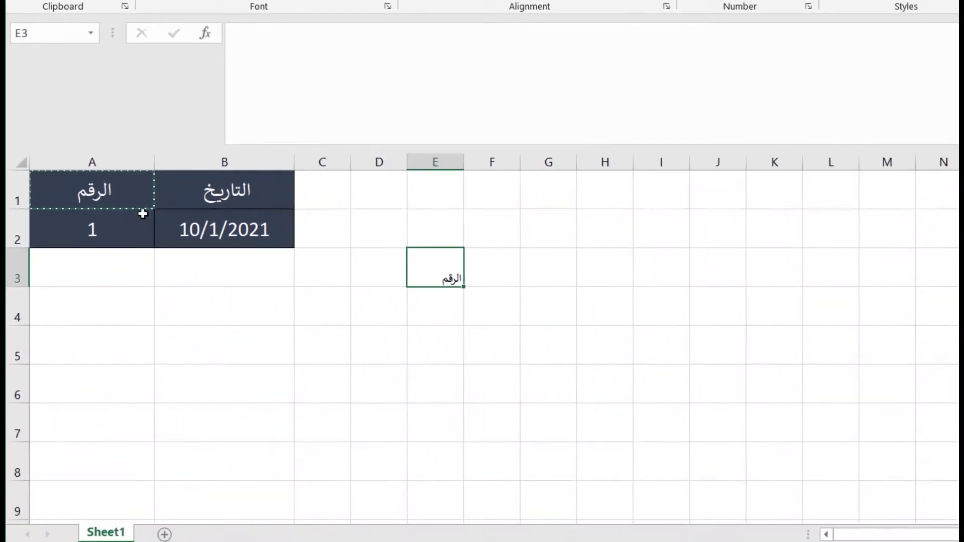
Step: Paste the copied header with its formatting into K3 and end copy mode
{"action": "left_click", "coordinate": [788, 264]}
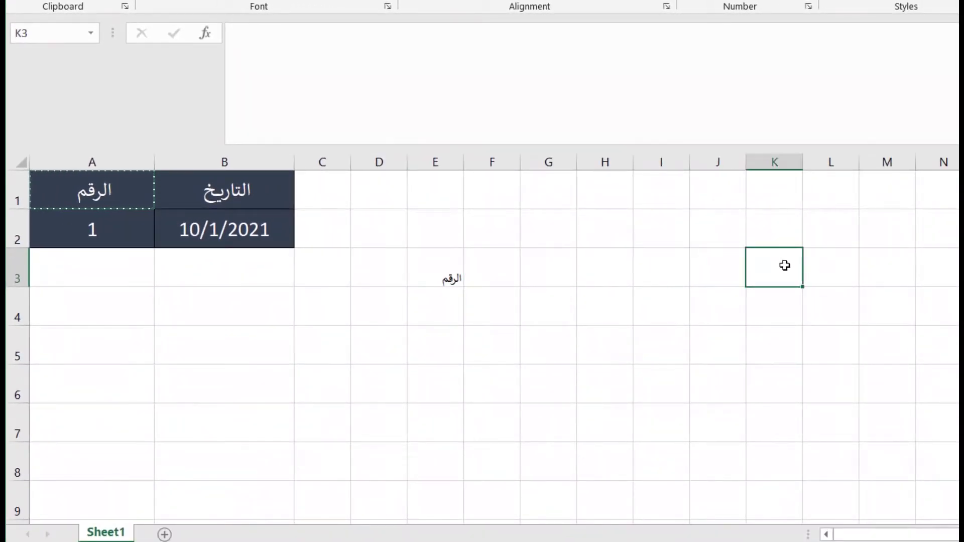
{"action": "key", "text": "ctrl+v"}
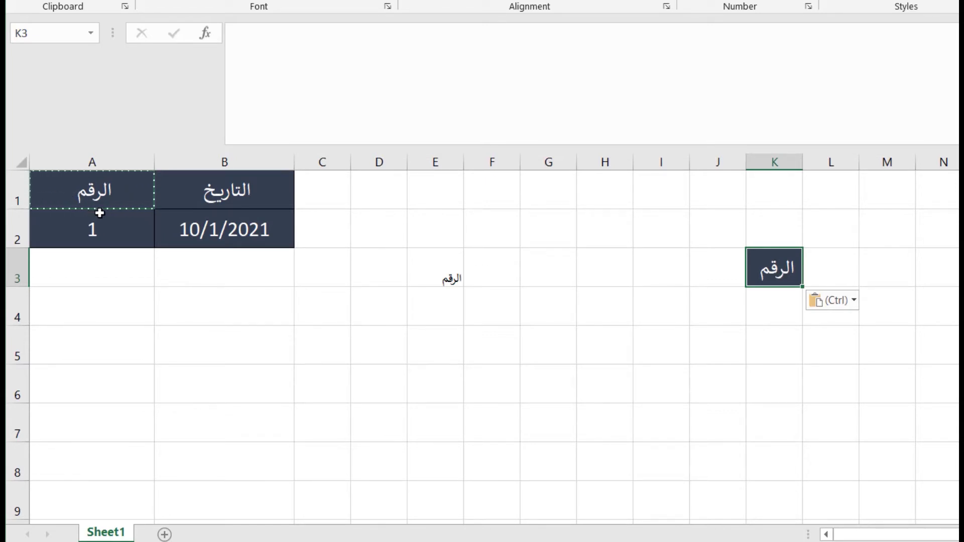
{"action": "key", "text": "Escape"}
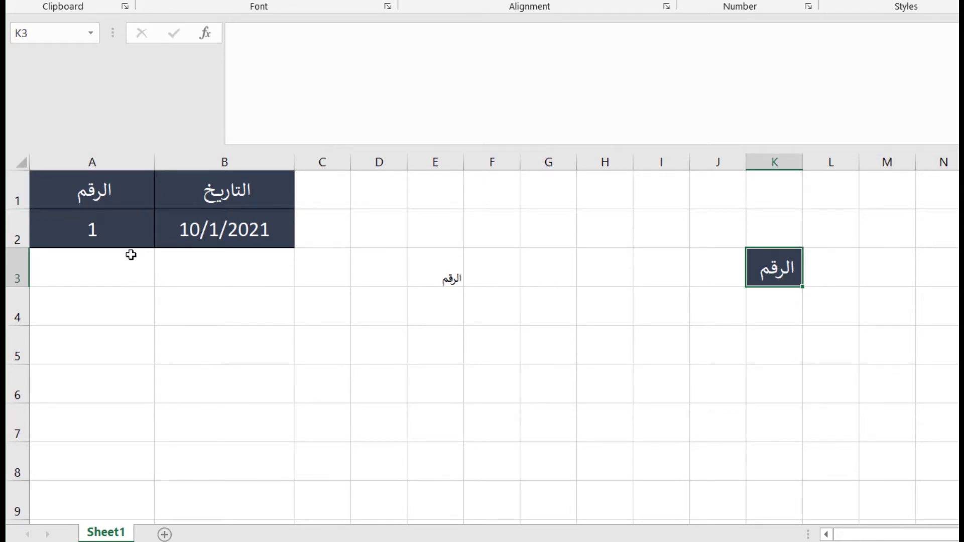
Step: Copy the table in A1:B2 and paste it with its formatting at A5 on the same sheet
{"action": "left_click", "coordinate": [78, 191]}
{"action": "left_click_drag", "start_coordinate": [79, 190], "coordinate": [203, 217]}
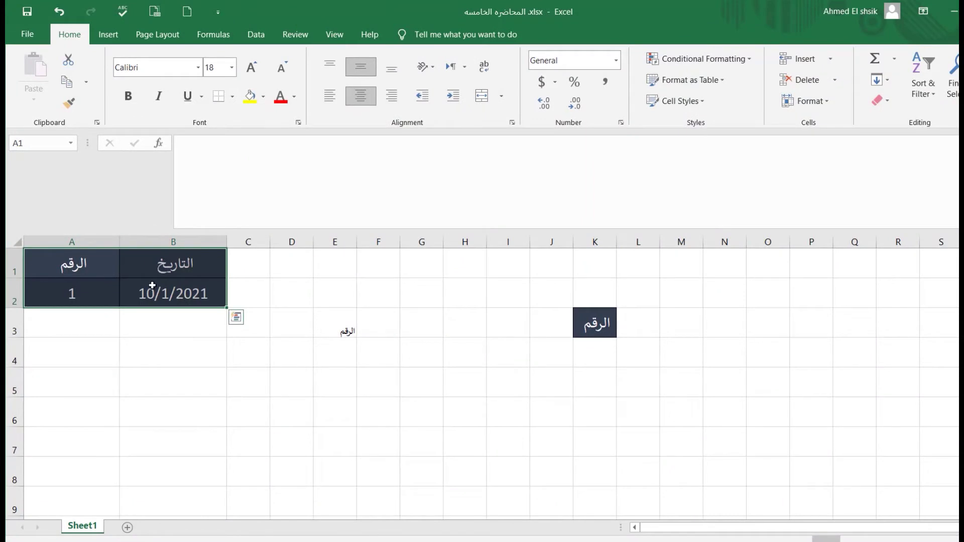
{"action": "right_click", "coordinate": [153, 250]}
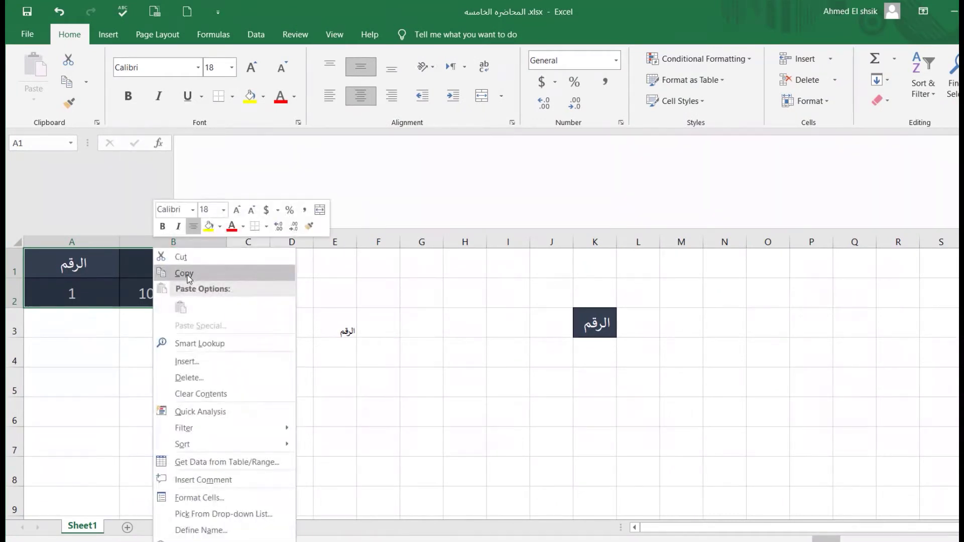
{"action": "left_click", "coordinate": [188, 278]}
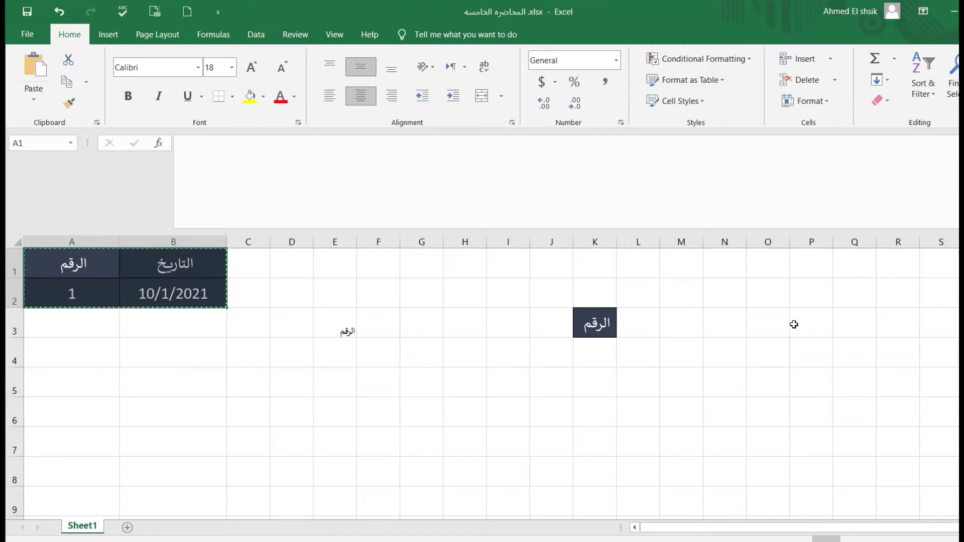
{"action": "left_click", "coordinate": [72, 388]}
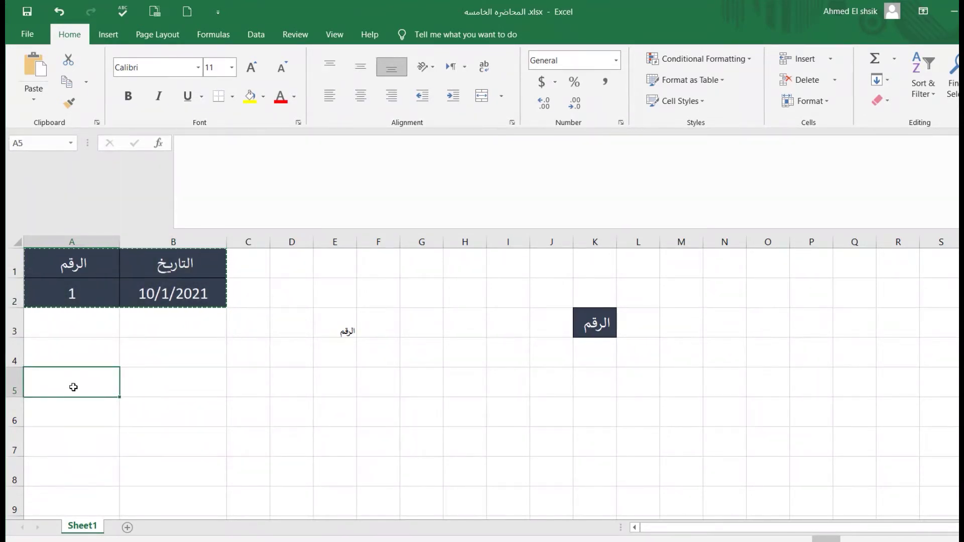
{"action": "right_click", "coordinate": [73, 387]}
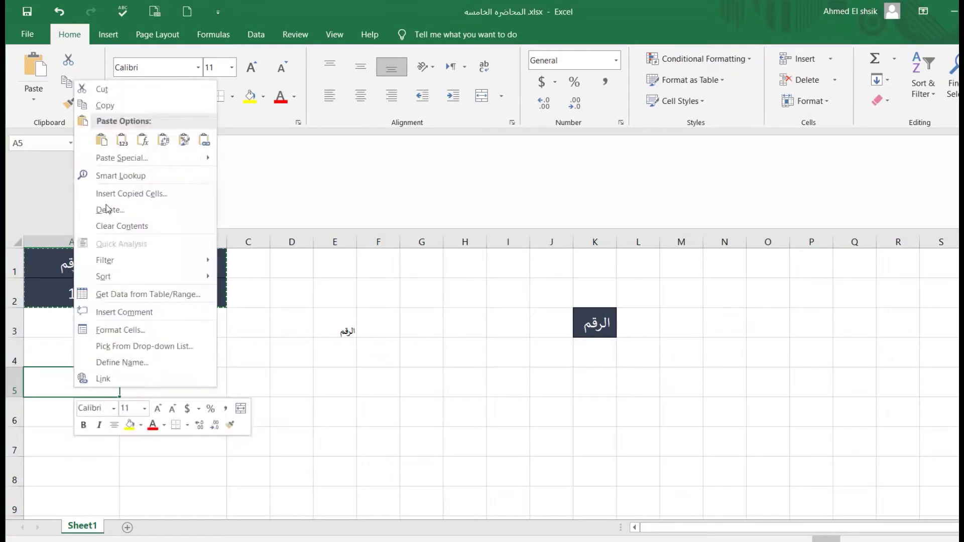
{"action": "left_click", "coordinate": [103, 141]}
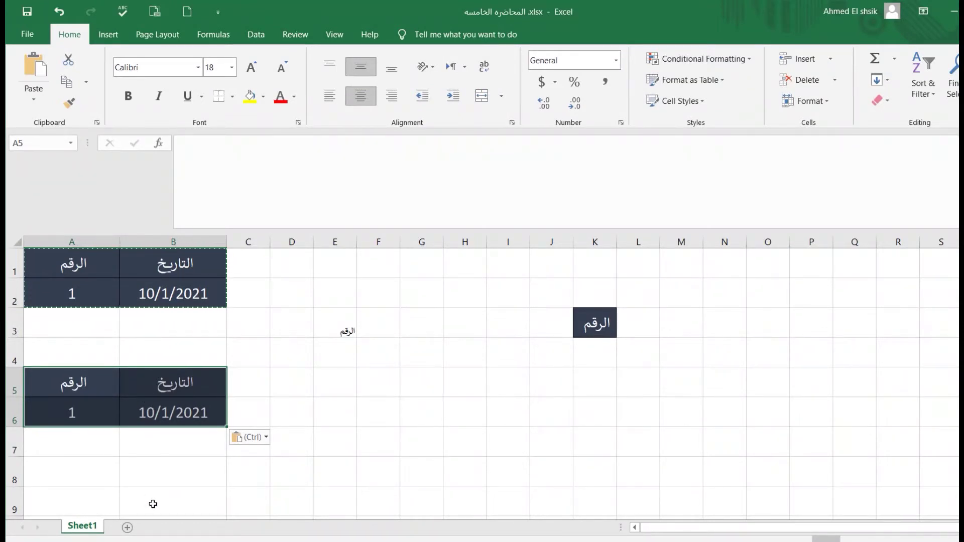
Step: Paste the copied table at A1 of a new sheet and widen column B to fit the date
{"action": "left_click", "coordinate": [128, 527]}
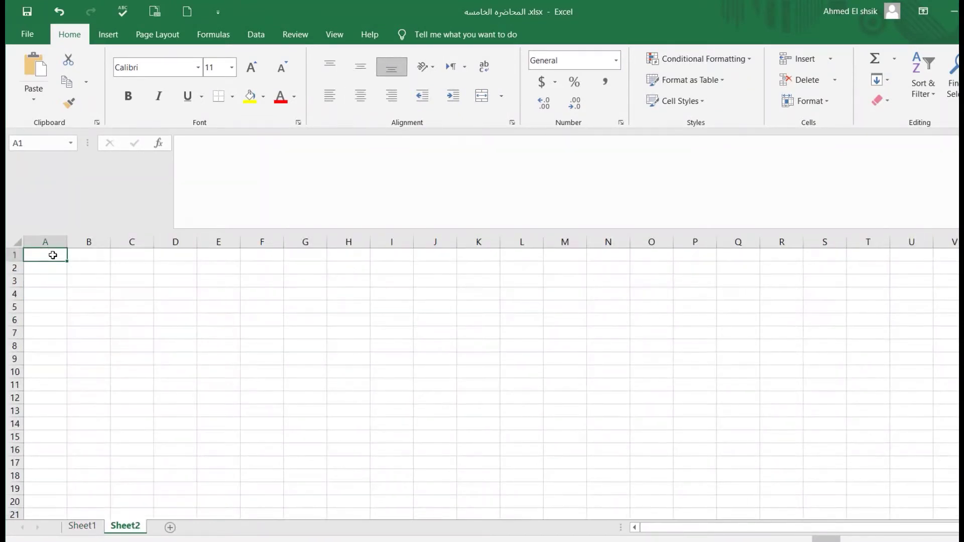
{"action": "right_click", "coordinate": [52, 255]}
{"action": "left_click", "coordinate": [80, 307]}
{"action": "left_click", "coordinate": [99, 284]}
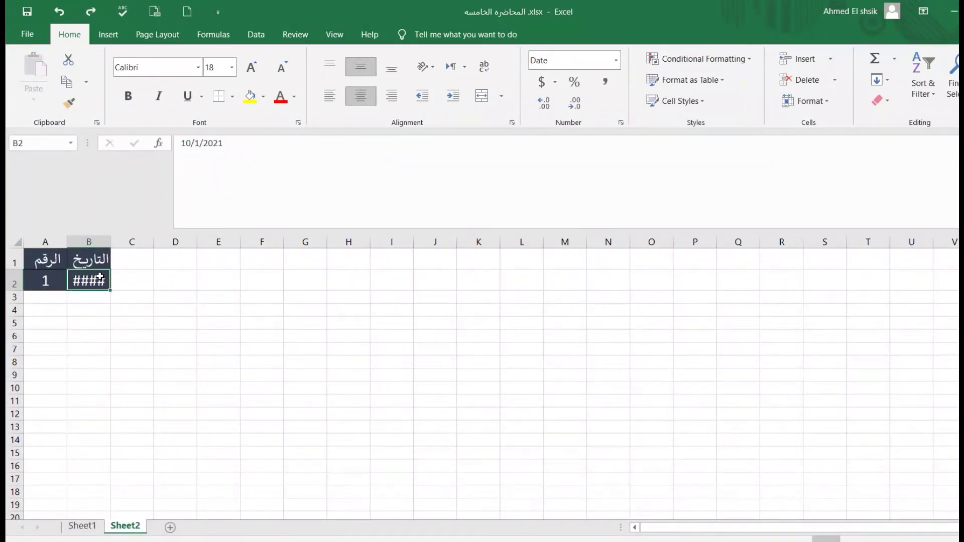
{"action": "left_click_drag", "start_coordinate": [111, 242], "coordinate": [156, 240]}
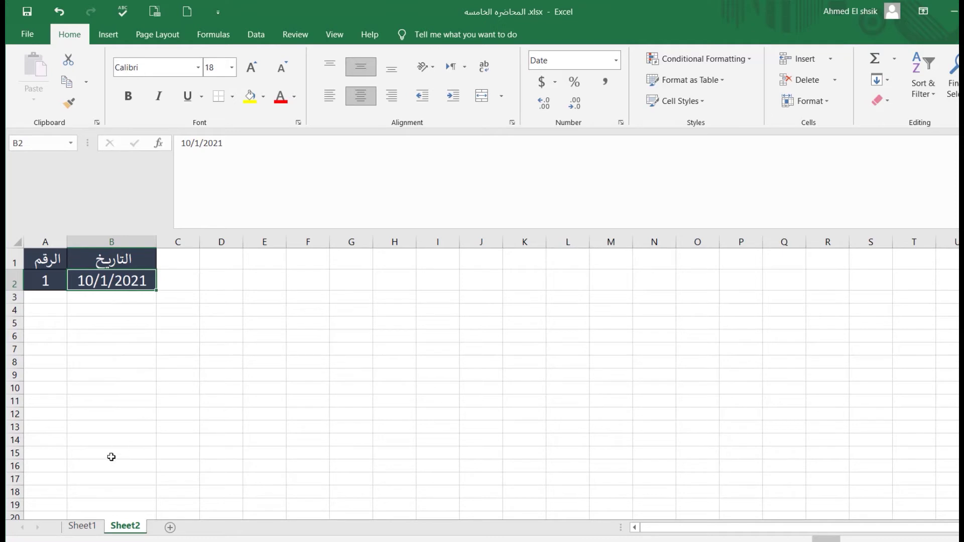
Step: Copy the table in A1:B2 of Sheet1 and paste it at D1 on Sheet2
{"action": "left_click", "coordinate": [83, 526]}
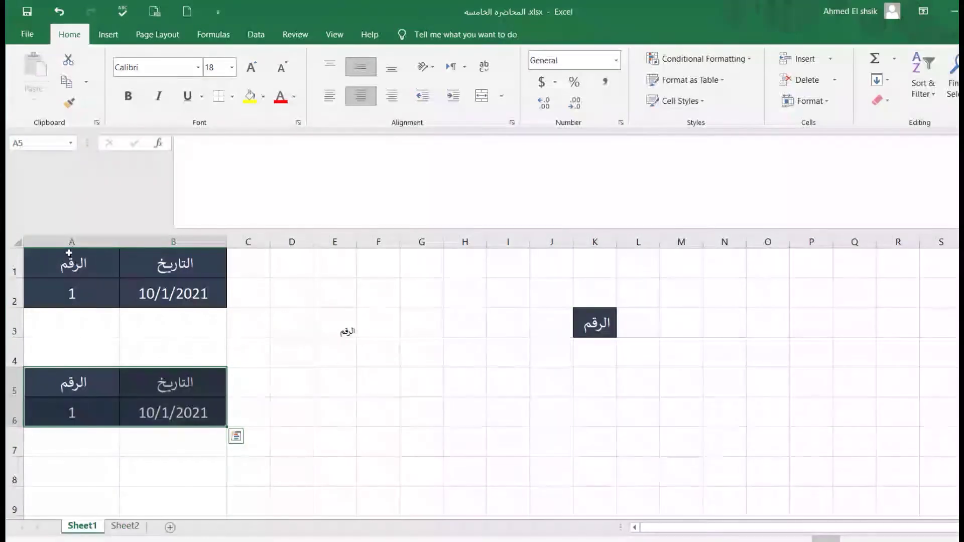
{"action": "left_click", "coordinate": [70, 265]}
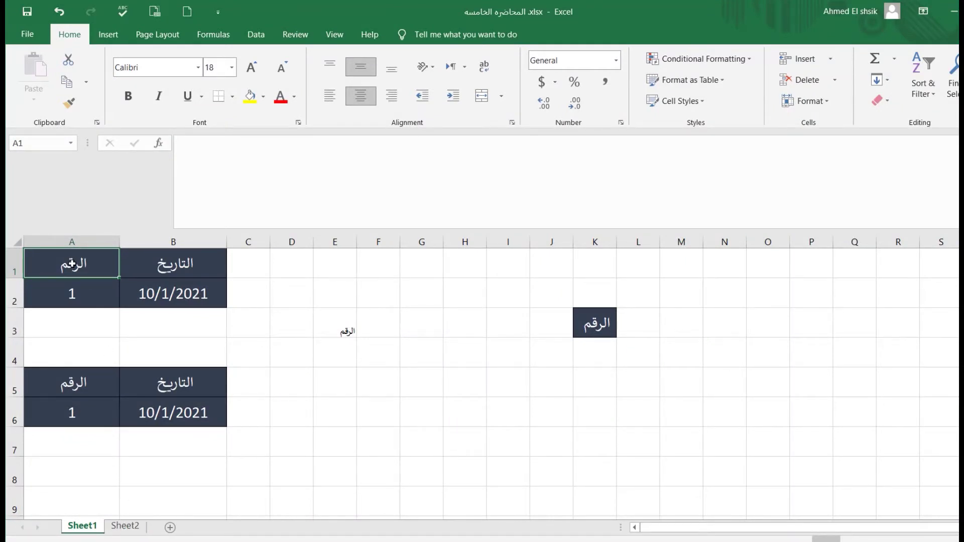
{"action": "left_click_drag", "start_coordinate": [131, 277], "coordinate": [164, 292]}
{"action": "right_click", "coordinate": [162, 279]}
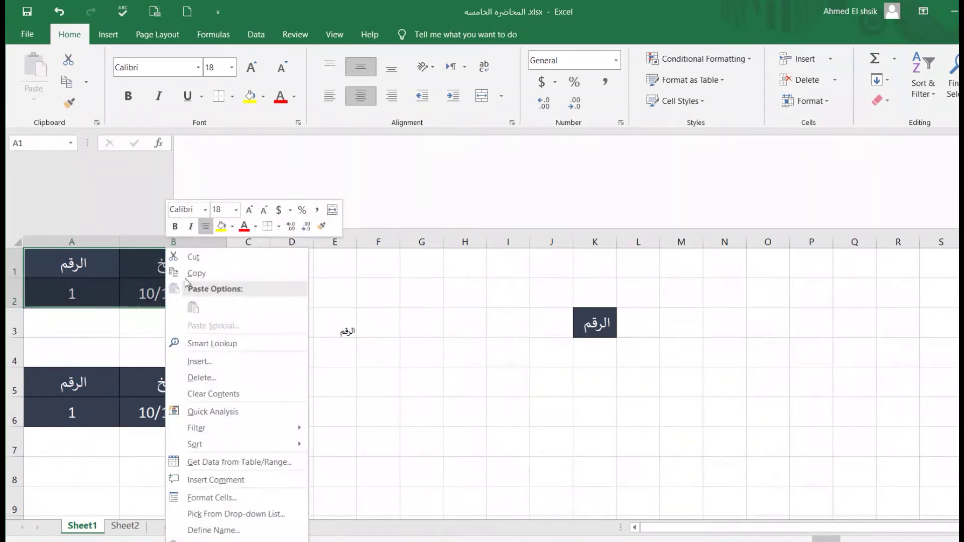
{"action": "left_click", "coordinate": [187, 276]}
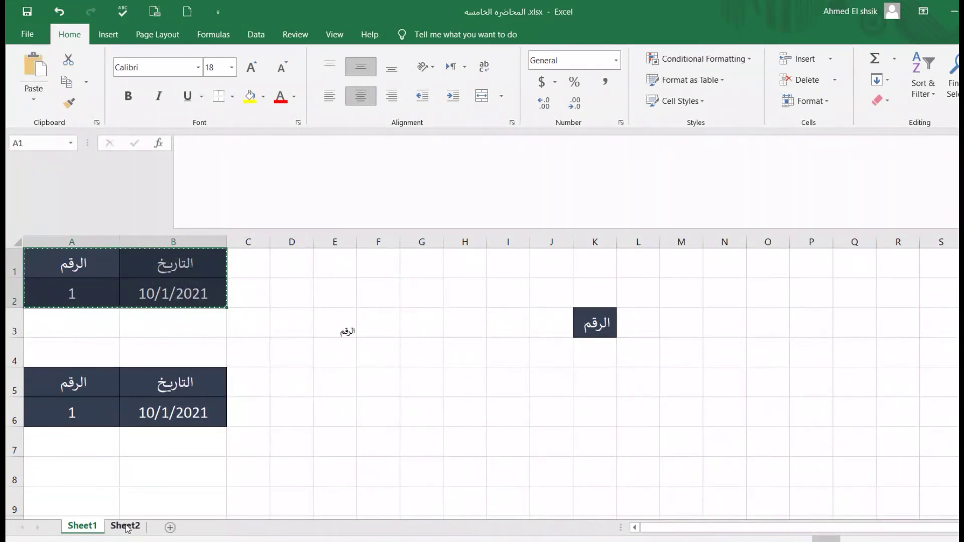
{"action": "left_click", "coordinate": [127, 526]}
{"action": "left_click", "coordinate": [230, 265]}
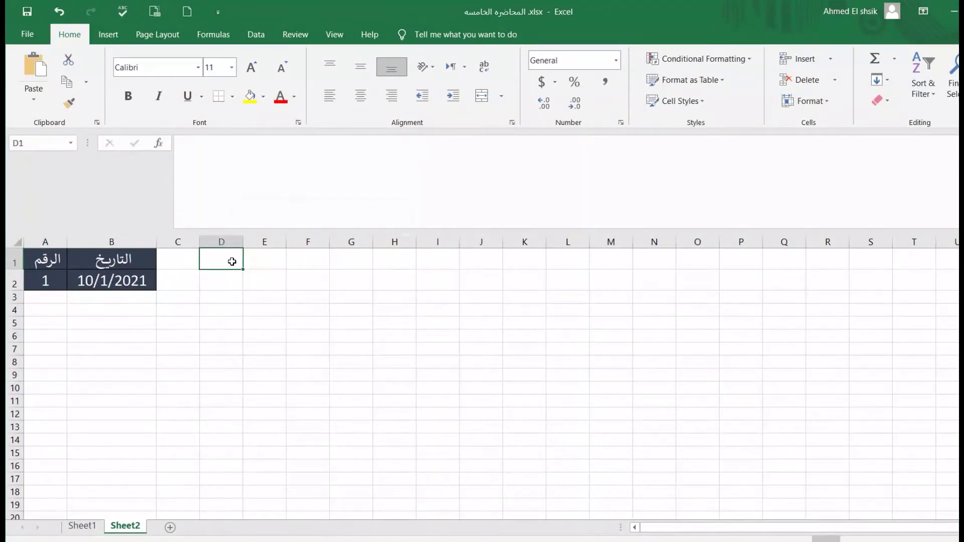
{"action": "right_click", "coordinate": [232, 262]}
{"action": "left_click", "coordinate": [260, 306]}
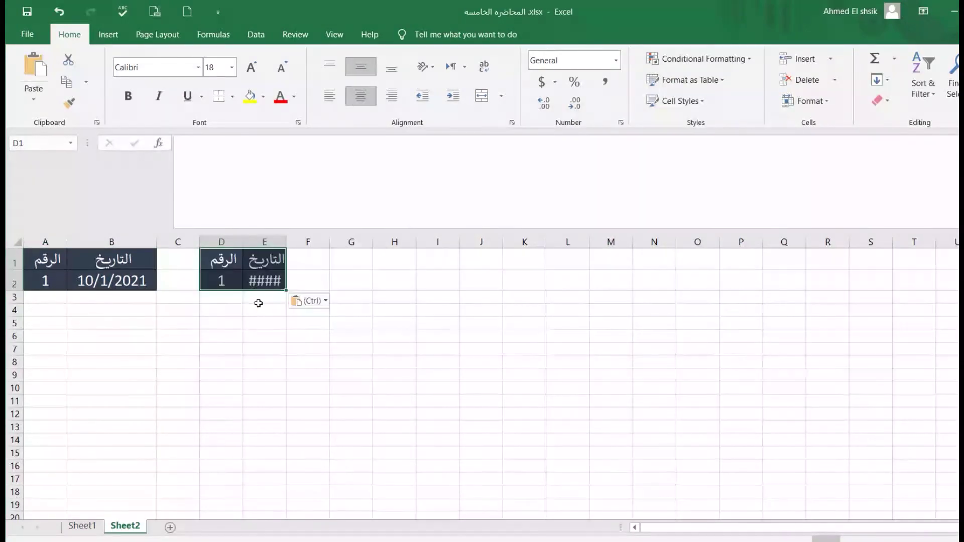
Step: Apply the Keep Source Column Widths paste option to the table at D1 and compare it with the original on Sheet1
{"action": "left_click", "coordinate": [309, 301]}
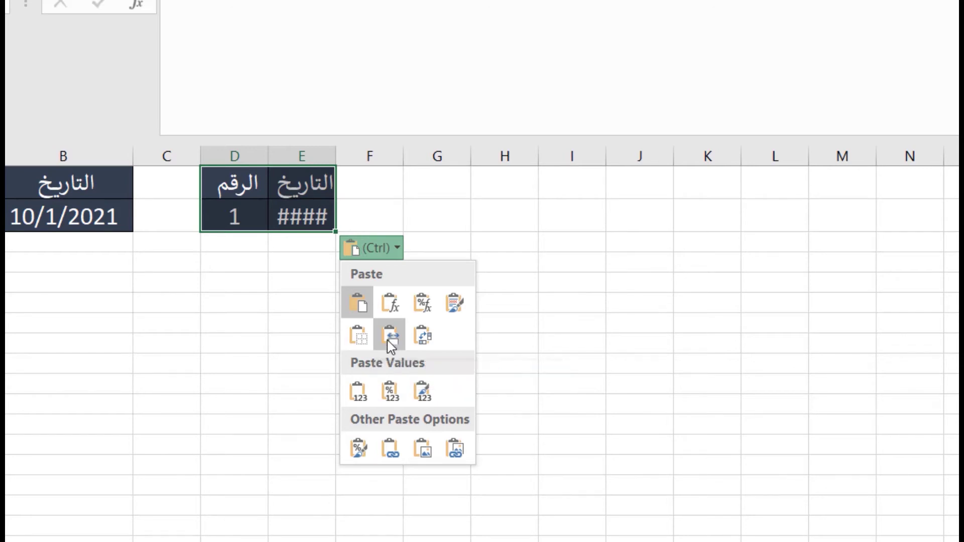
{"action": "left_click", "coordinate": [395, 342]}
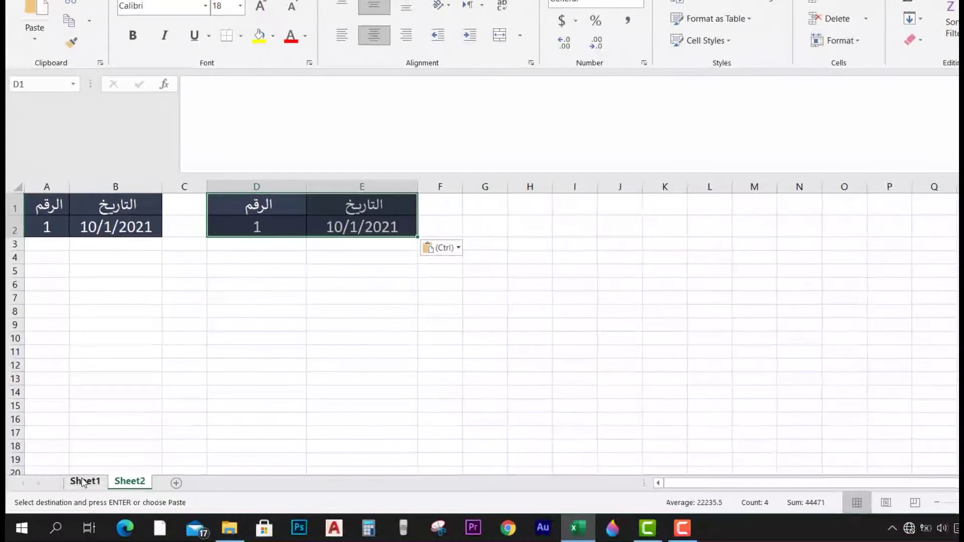
{"action": "left_click", "coordinate": [83, 482]}
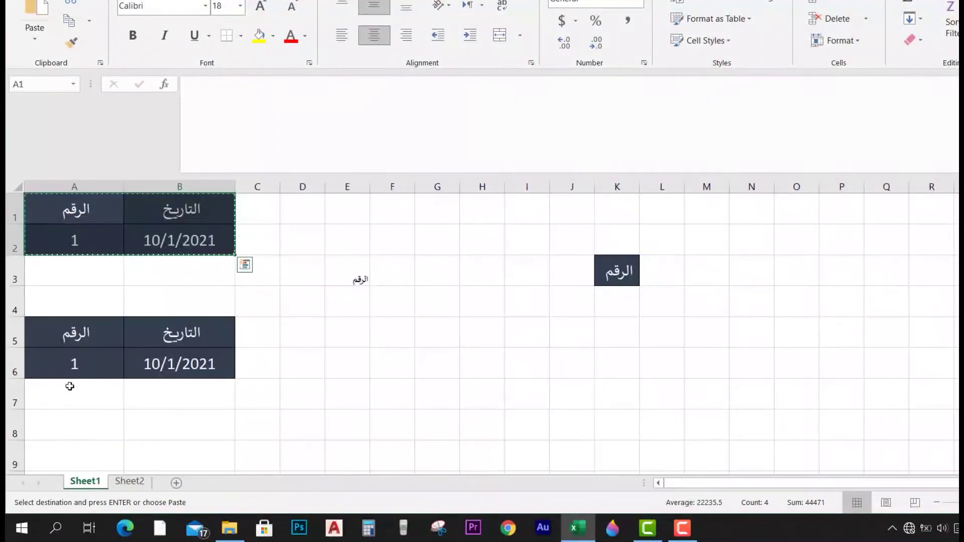
{"action": "left_click", "coordinate": [132, 482]}
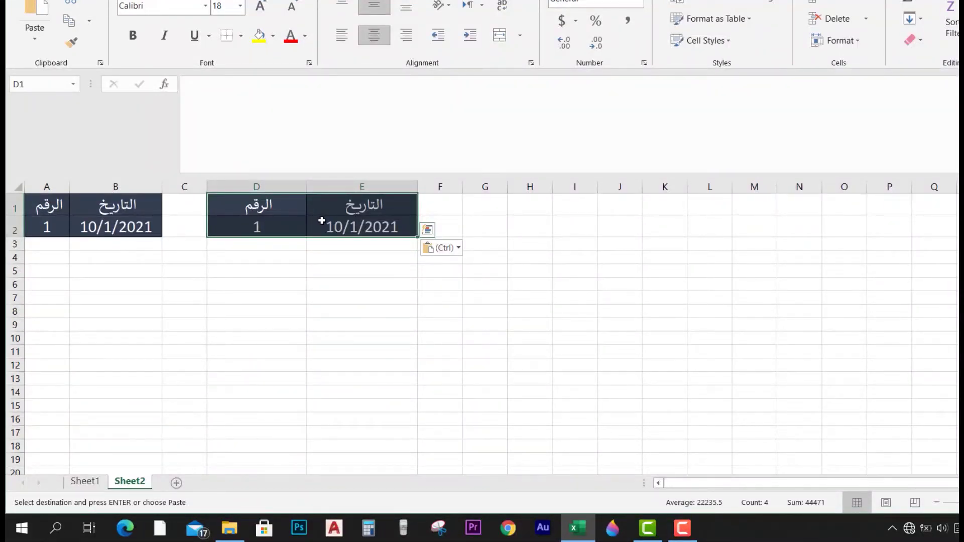
Step: Change the pasted table at D1 to the Transpose paste option and widen column E to fit the date
{"action": "left_click", "coordinate": [442, 247]}
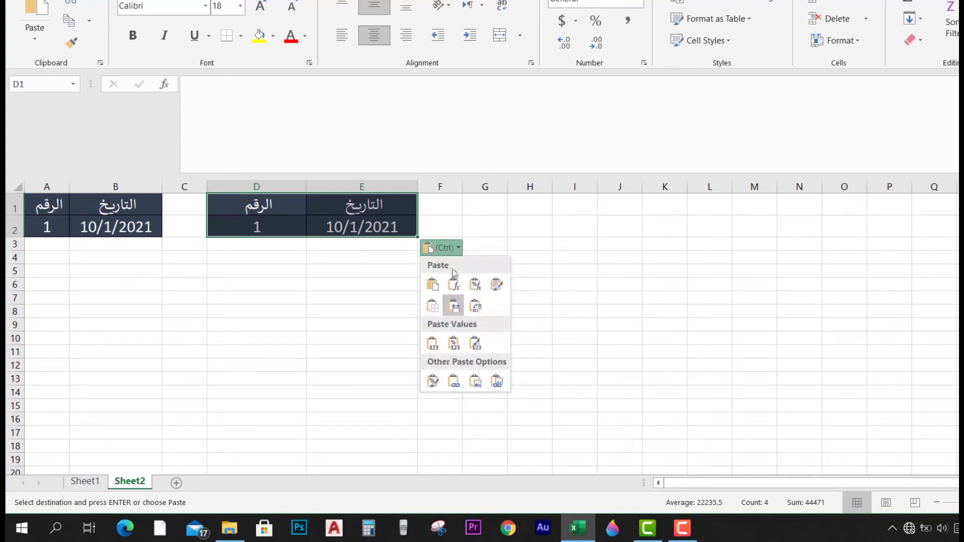
{"action": "left_click", "coordinate": [477, 308]}
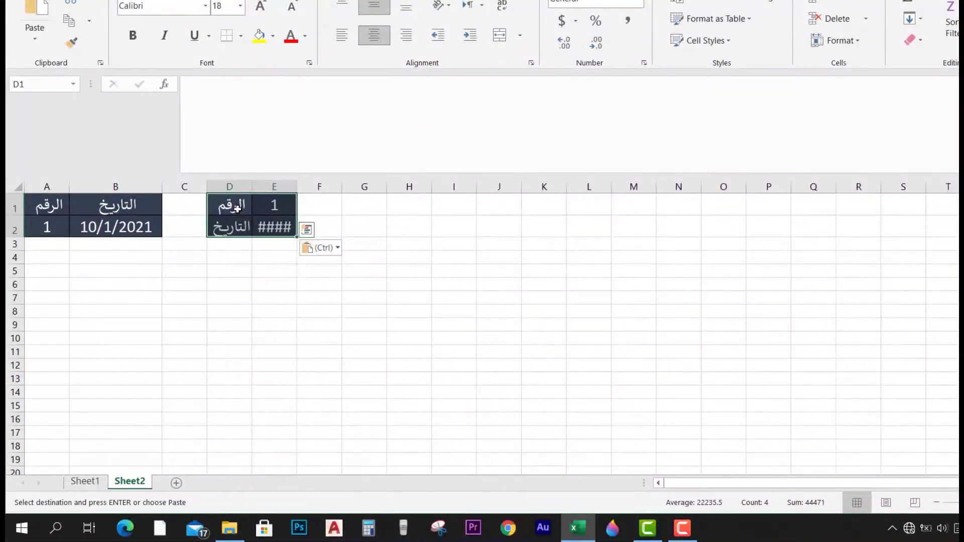
{"action": "left_click_drag", "start_coordinate": [296, 186], "coordinate": [330, 187]}
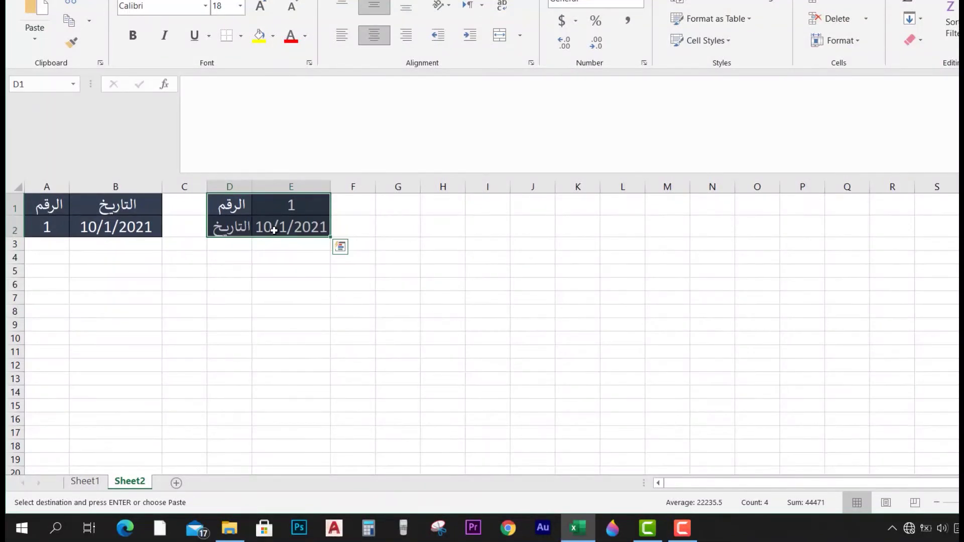
{"action": "left_click", "coordinate": [229, 186]}
{"action": "left_click", "coordinate": [239, 207]}
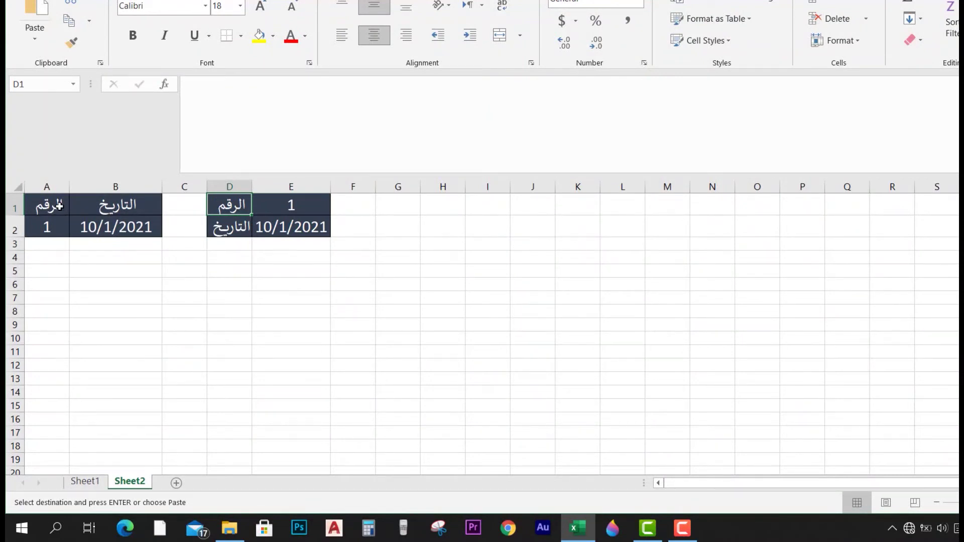
Step: Cut the table in A1:B2 of Sheet2 and paste it at A7
{"action": "left_click_drag", "start_coordinate": [60, 206], "coordinate": [101, 222]}
{"action": "right_click", "coordinate": [103, 221]}
{"action": "left_click", "coordinate": [120, 217]}
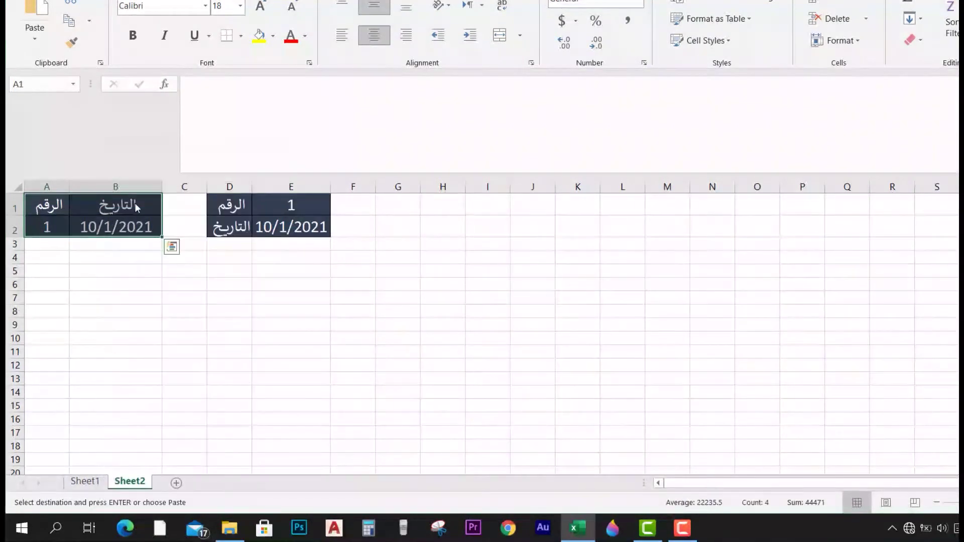
{"action": "right_click", "coordinate": [53, 298]}
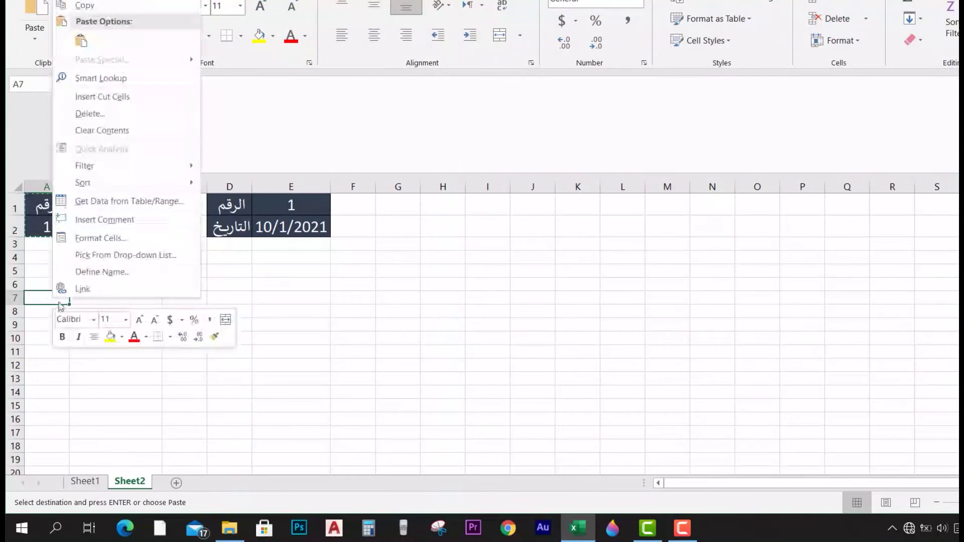
{"action": "left_click", "coordinate": [81, 40]}
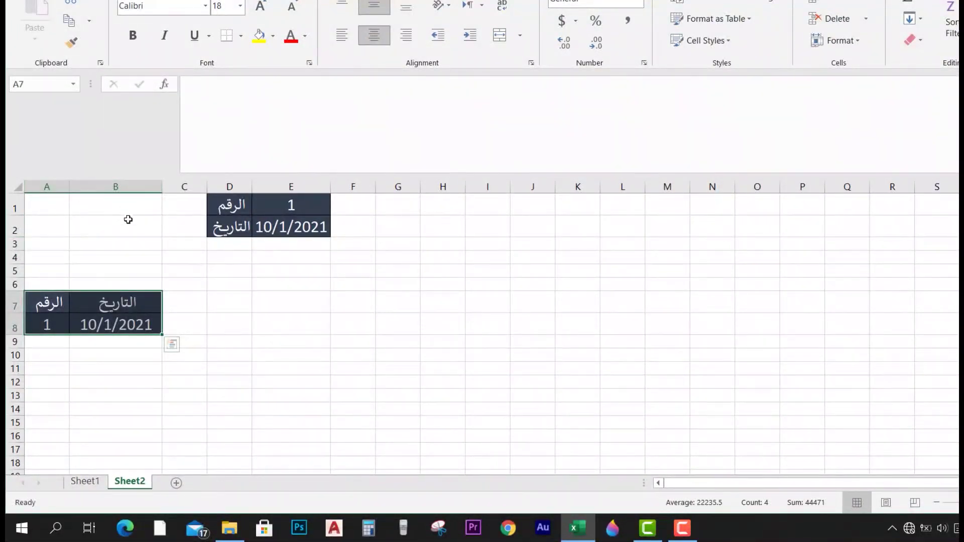
Step: Search for Word on the computer and launch it with a blank document
{"action": "left_click", "coordinate": [22, 527]}
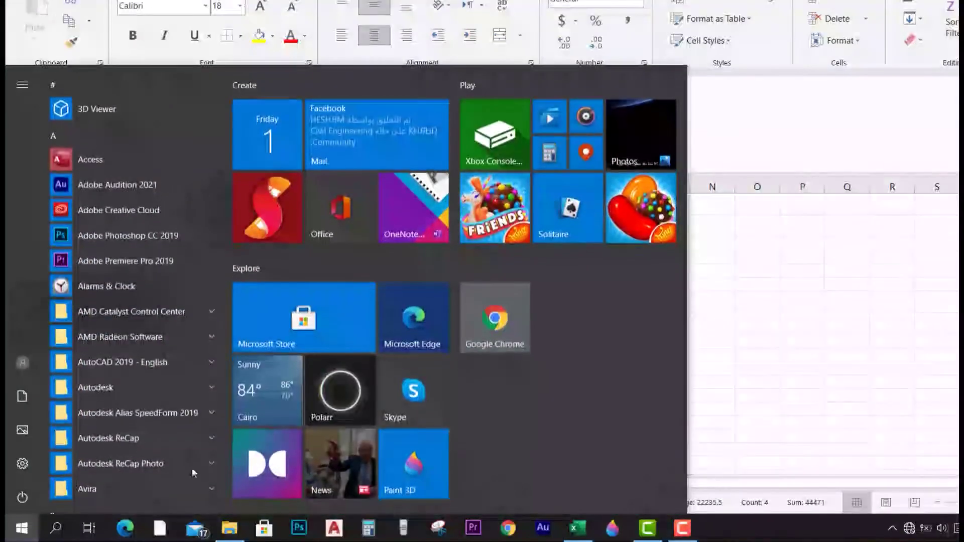
{"action": "left_click", "coordinate": [289, 346]}
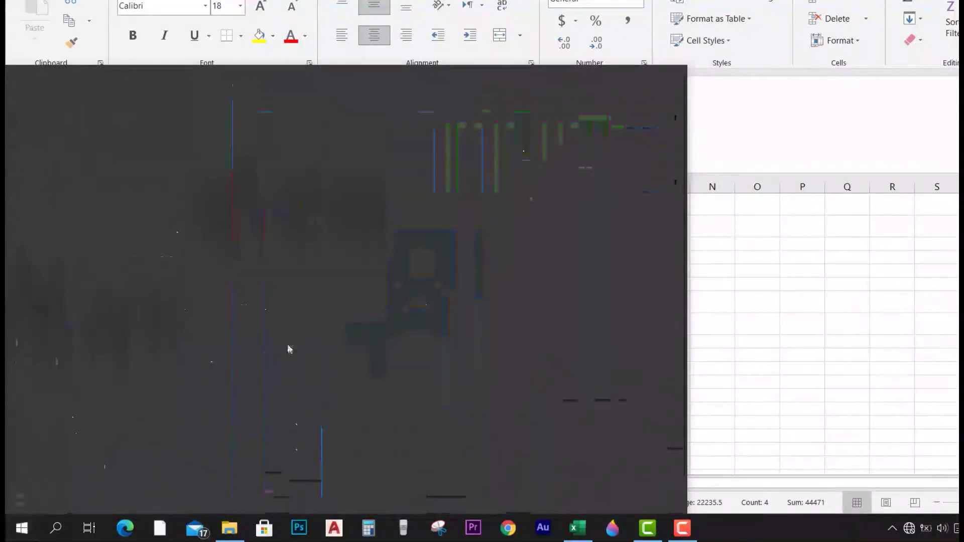
{"action": "type", "text": "Word"}
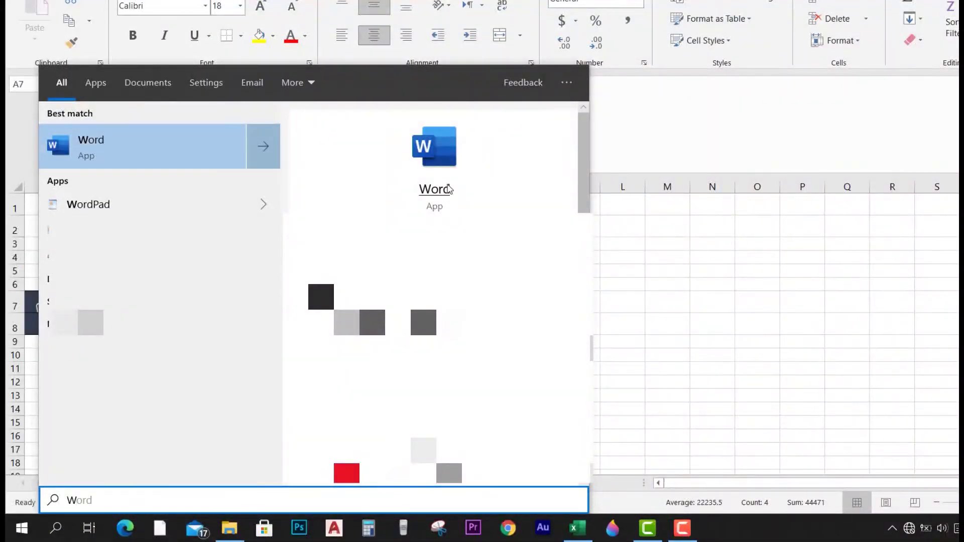
{"action": "left_click", "coordinate": [449, 189]}
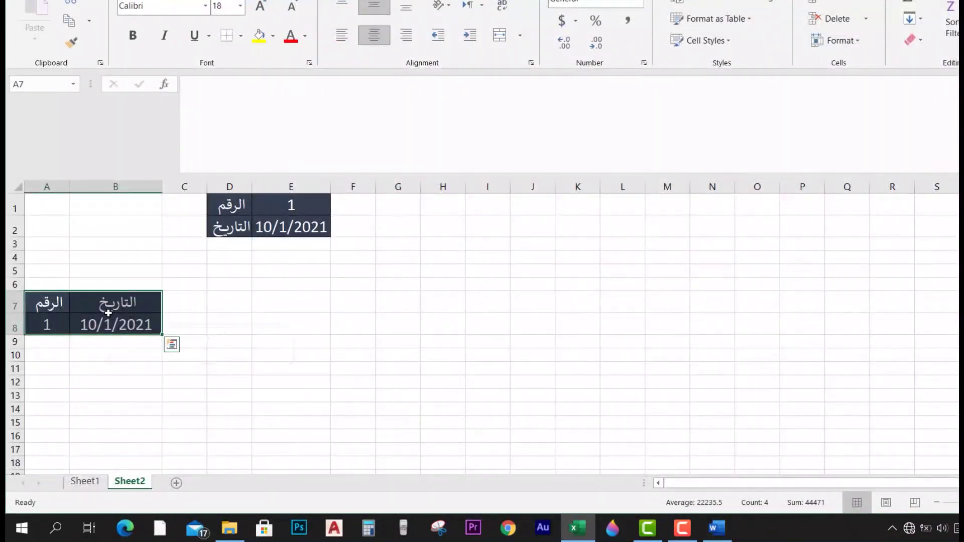
Step: Copy the table in A7:B8 from Excel and paste it into the blank Word document, keeping its source formatting
{"action": "right_click", "coordinate": [108, 313]}
{"action": "left_click", "coordinate": [143, 20]}
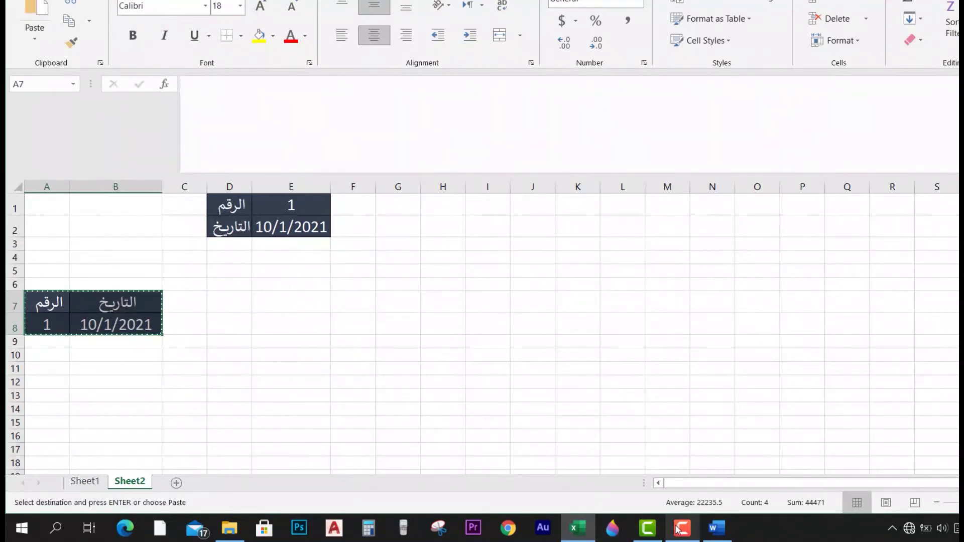
{"action": "left_click", "coordinate": [716, 527]}
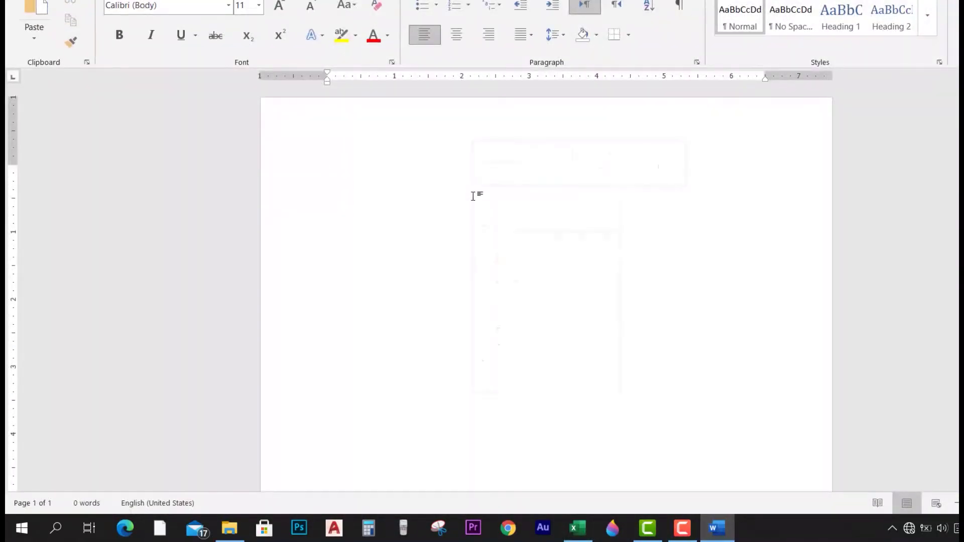
{"action": "right_click", "coordinate": [473, 196]}
{"action": "left_click", "coordinate": [500, 257]}
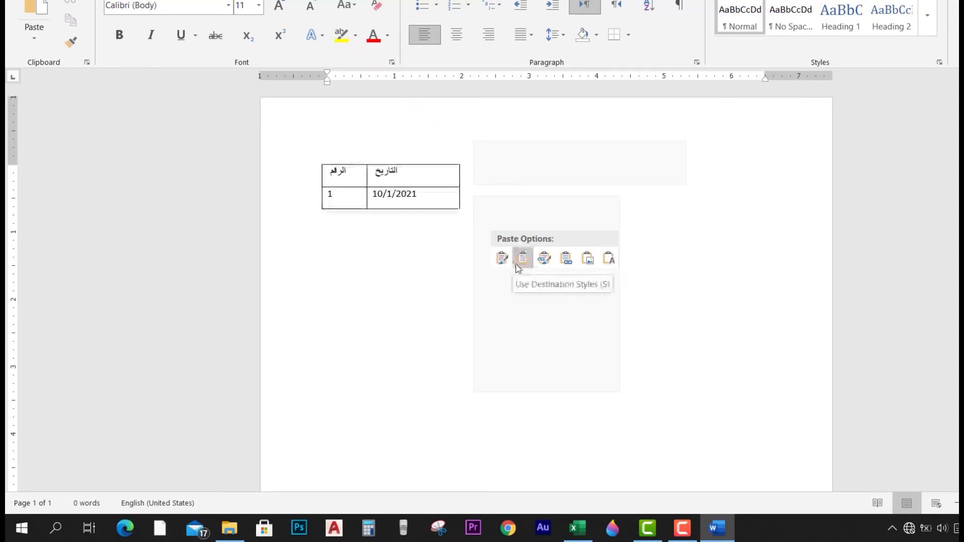
{"action": "left_click", "coordinate": [502, 258]}
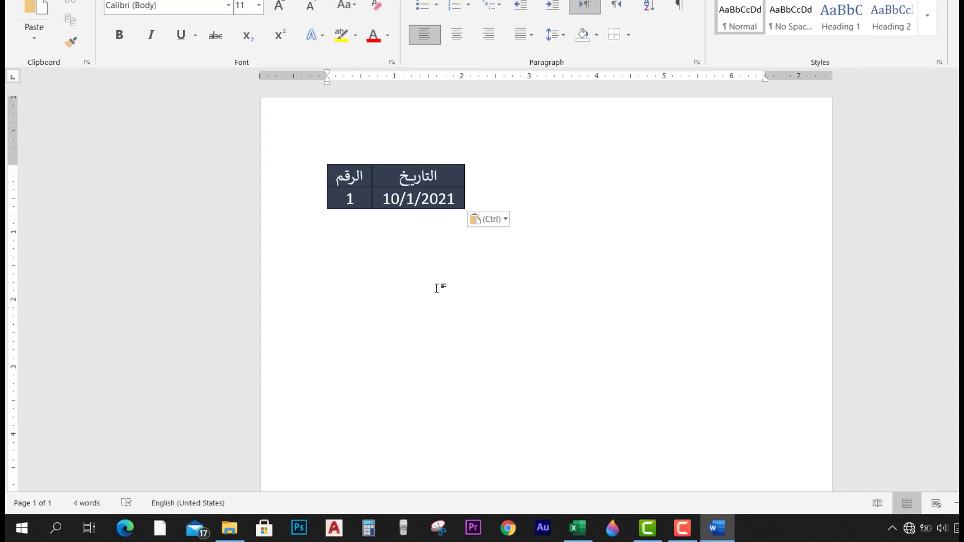
Step: Switch the input language to Arabic and write "محممد رسول الله" a few lines below the pasted table
{"action": "key", "text": "Escape"}
{"action": "key", "text": "alt+shift"}
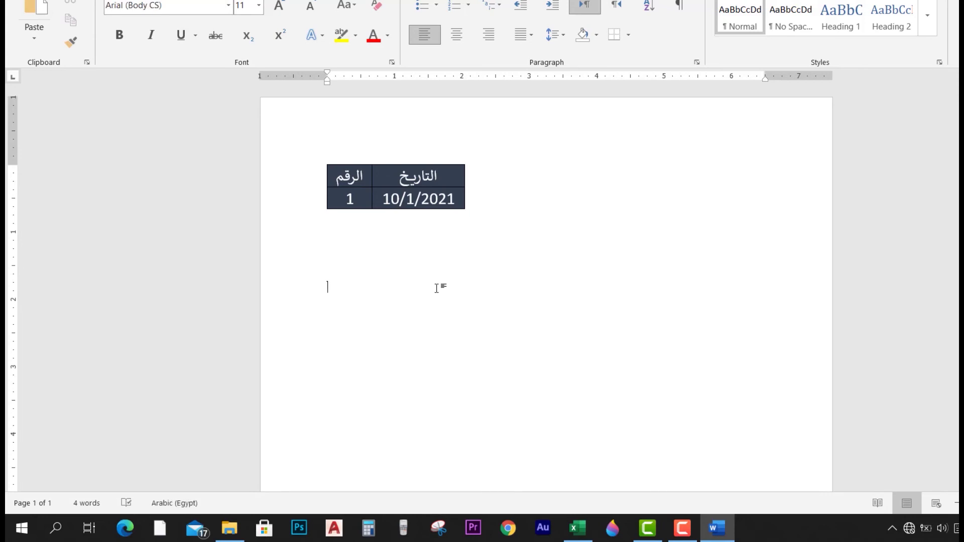
{"action": "type", "text": "محمد رسول الله"}
Step: Format the Arabic line below the table as 24 pt bold text with a yellow highlight
{"action": "left_click_drag", "start_coordinate": [329, 287], "coordinate": [386, 288]}
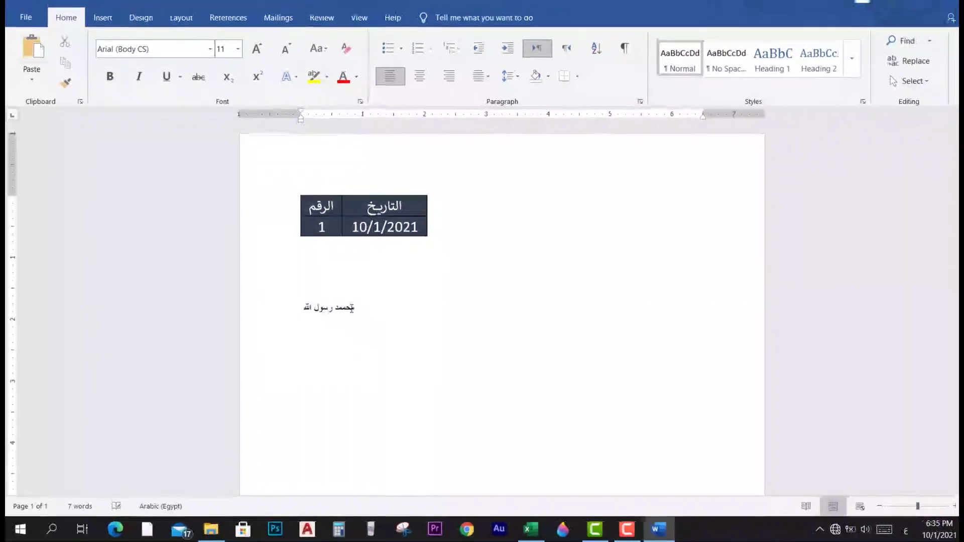
{"action": "left_click", "coordinate": [279, 6]}
{"action": "left_click", "coordinate": [279, 7]}
{"action": "left_click", "coordinate": [279, 6]}
{"action": "left_click", "coordinate": [279, 6]}
{"action": "left_click", "coordinate": [279, 6]}
{"action": "left_click", "coordinate": [279, 6]}
{"action": "left_click", "coordinate": [279, 6]}
{"action": "left_click", "coordinate": [109, 81]}
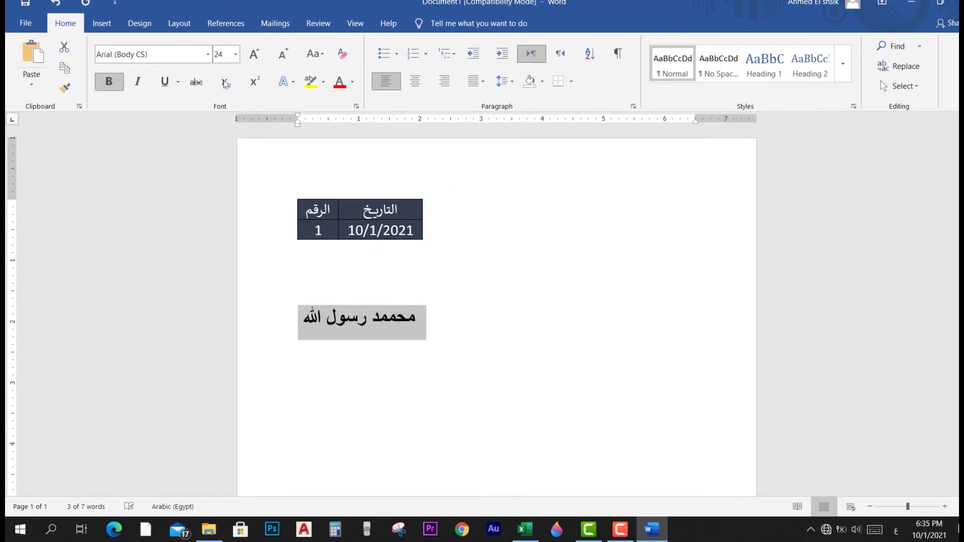
{"action": "left_click", "coordinate": [311, 81]}
{"action": "left_click", "coordinate": [378, 289]}
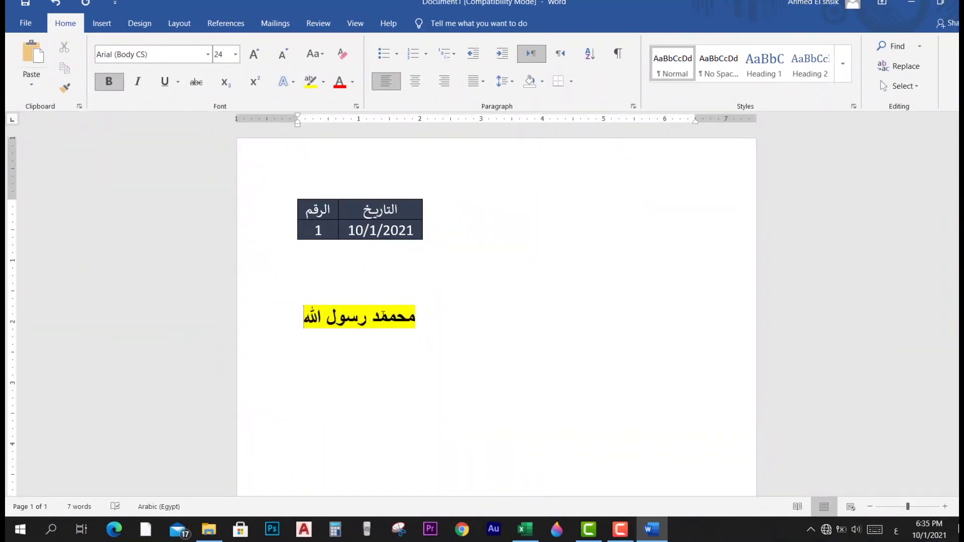
Step: Copy the highlighted Arabic line from Word and paste it into cell E7 of Sheet2 in Excel
{"action": "double_click", "coordinate": [391, 313]}
{"action": "left_click", "coordinate": [390, 314]}
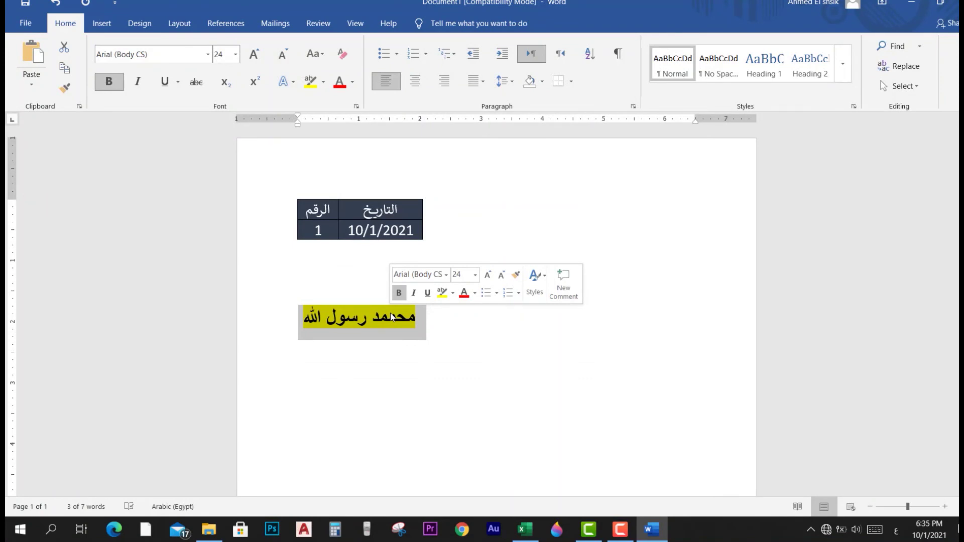
{"action": "key", "text": "ctrl+c"}
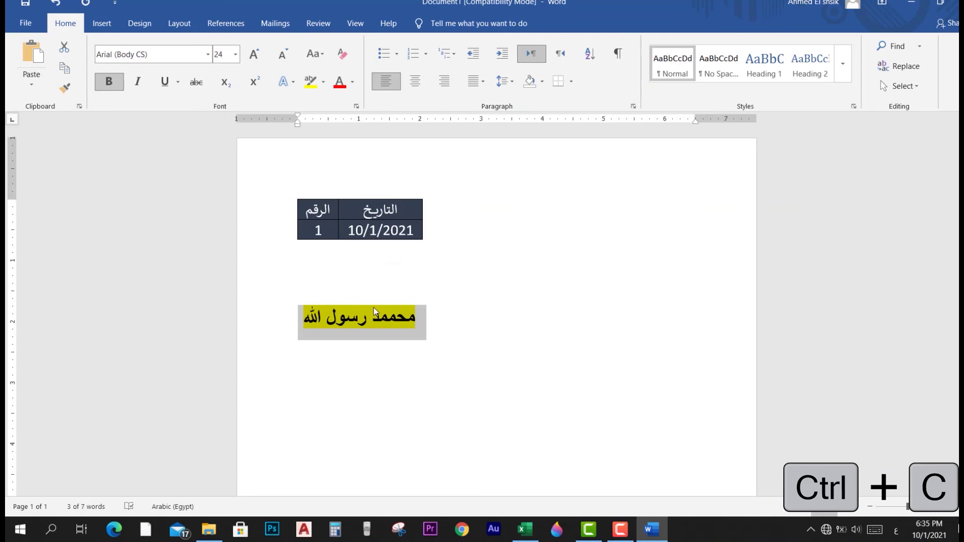
{"action": "left_click", "coordinate": [524, 529]}
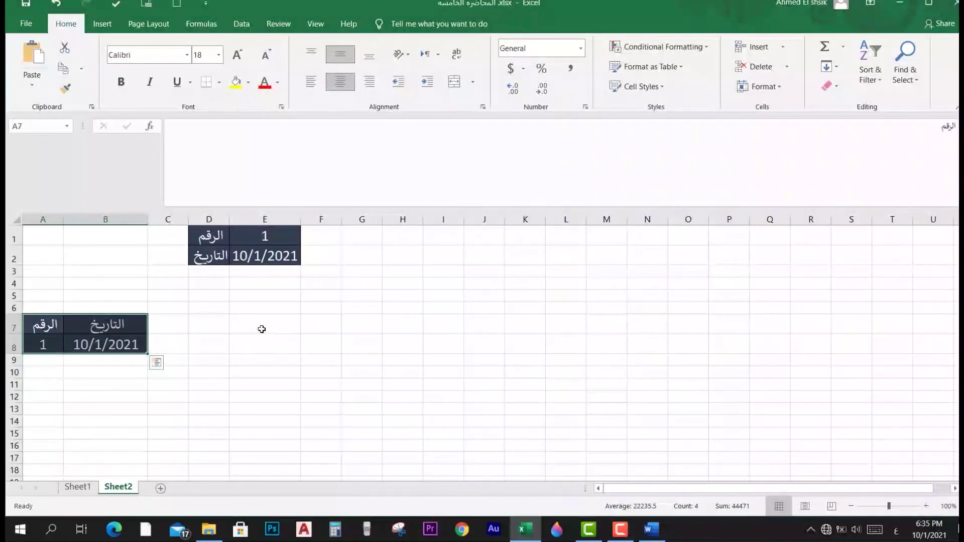
{"action": "left_click", "coordinate": [262, 329]}
{"action": "key", "text": "ctrl+v"}
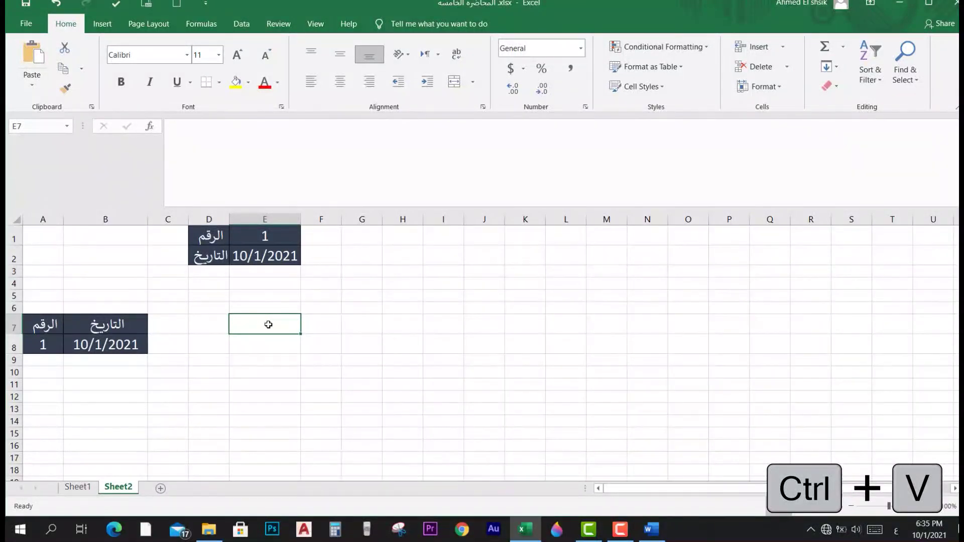